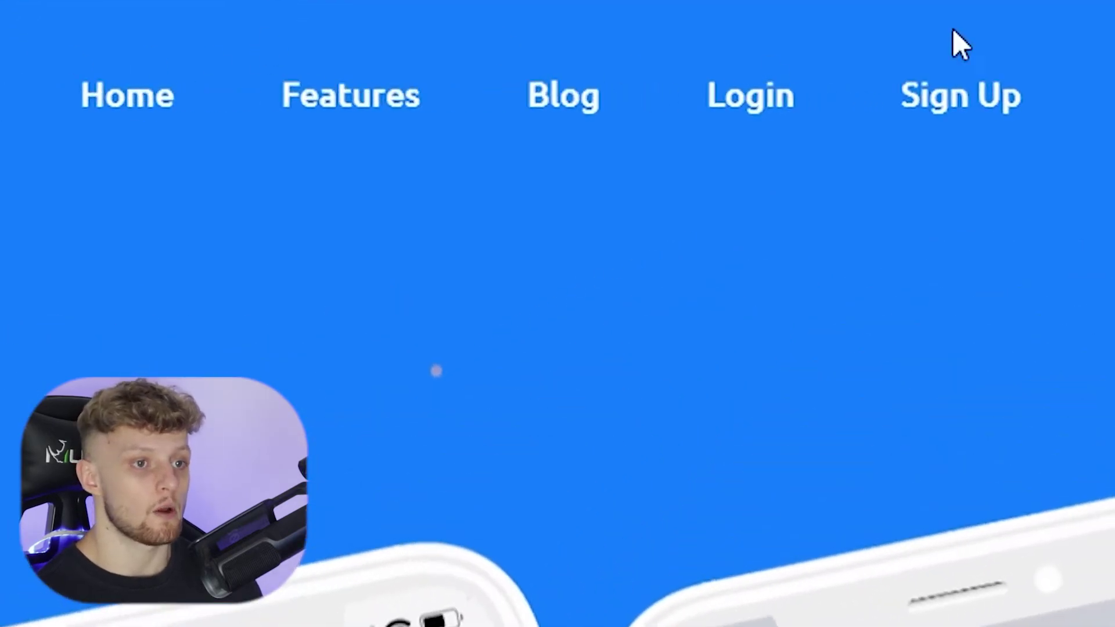
# Open the OGAds account registration form and scroll through its fields.
pyautogui.click(972, 99)
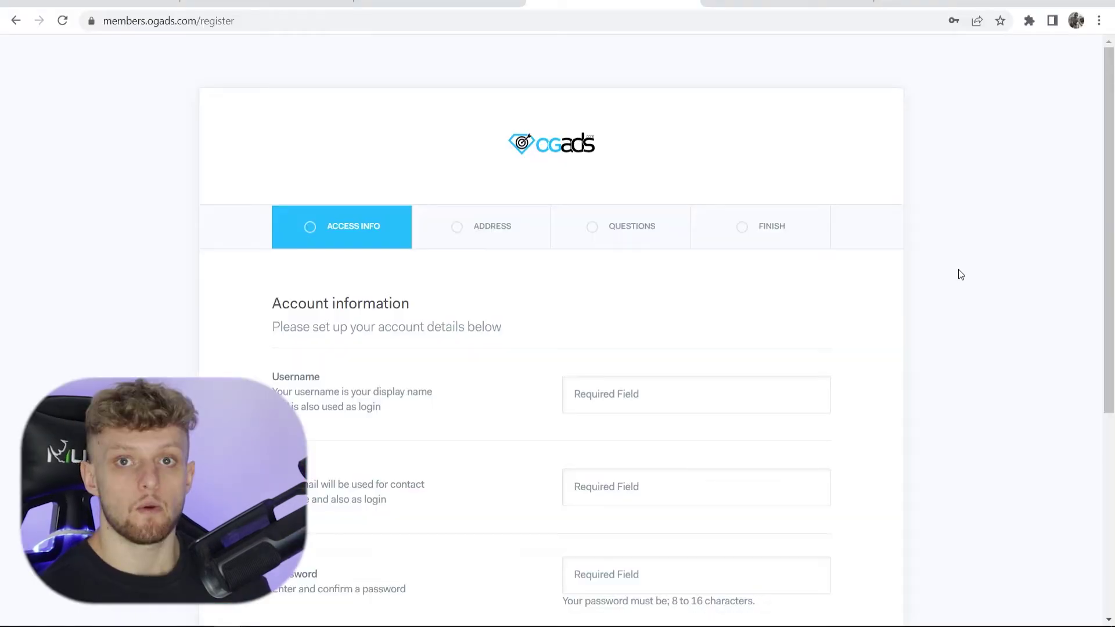
pyautogui.scroll(-4, 929, 280)
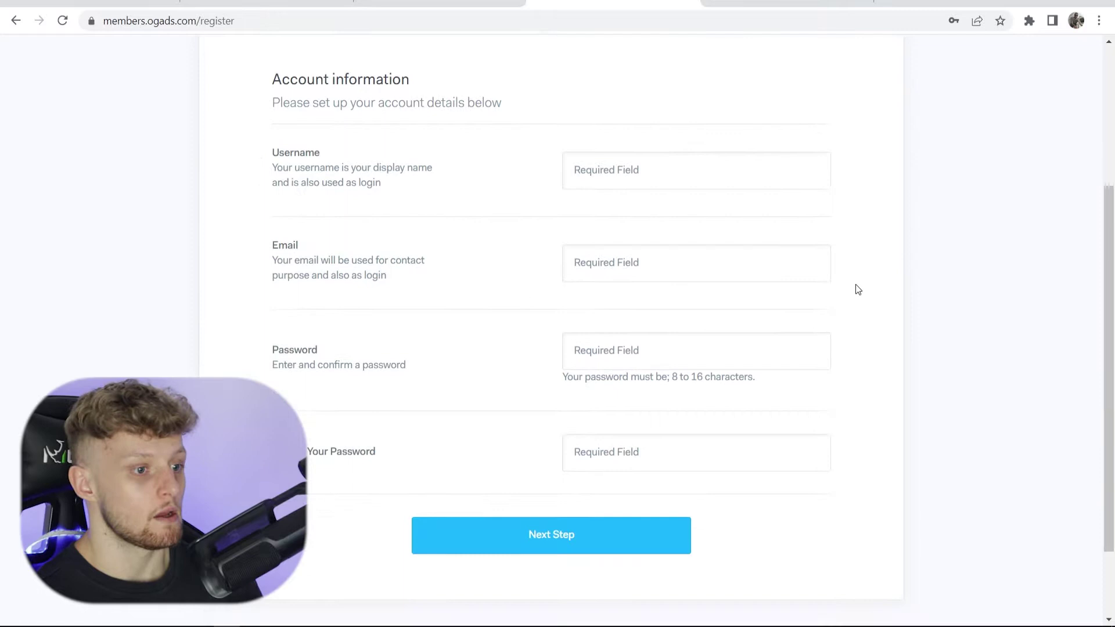
pyautogui.scroll(4, 810, 354)
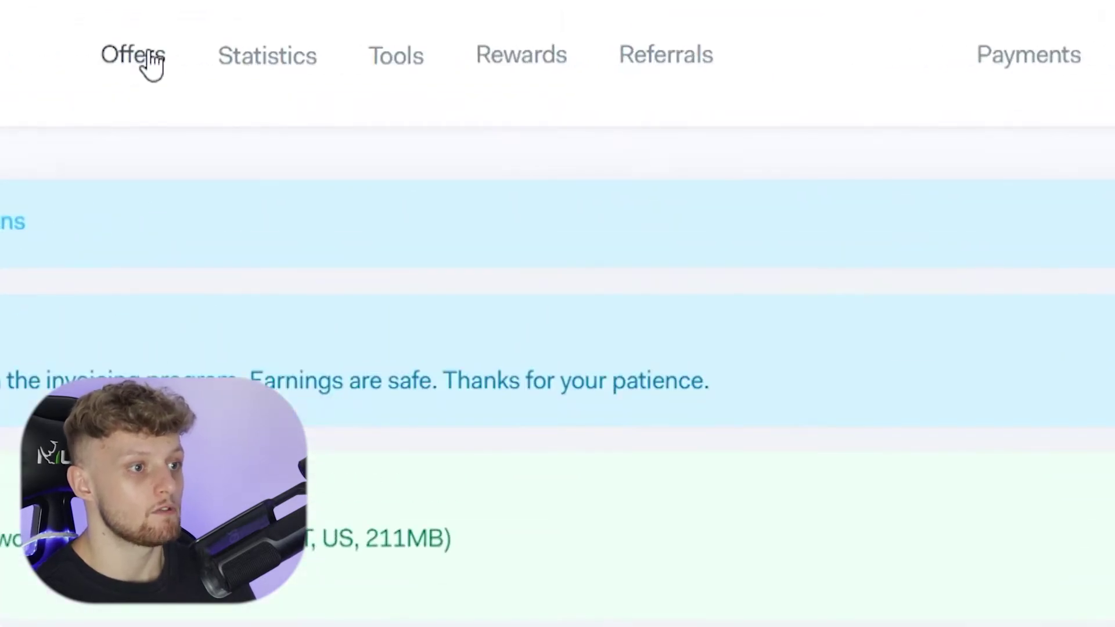
pyautogui.moveTo(452, 69)
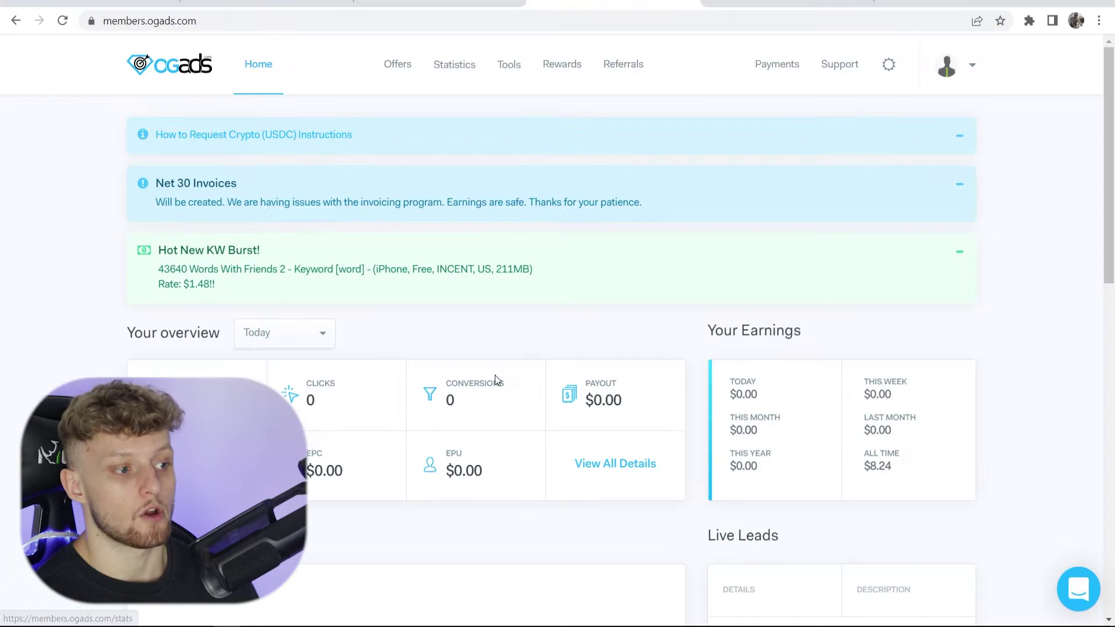
pyautogui.scroll(-5, 250, 301)
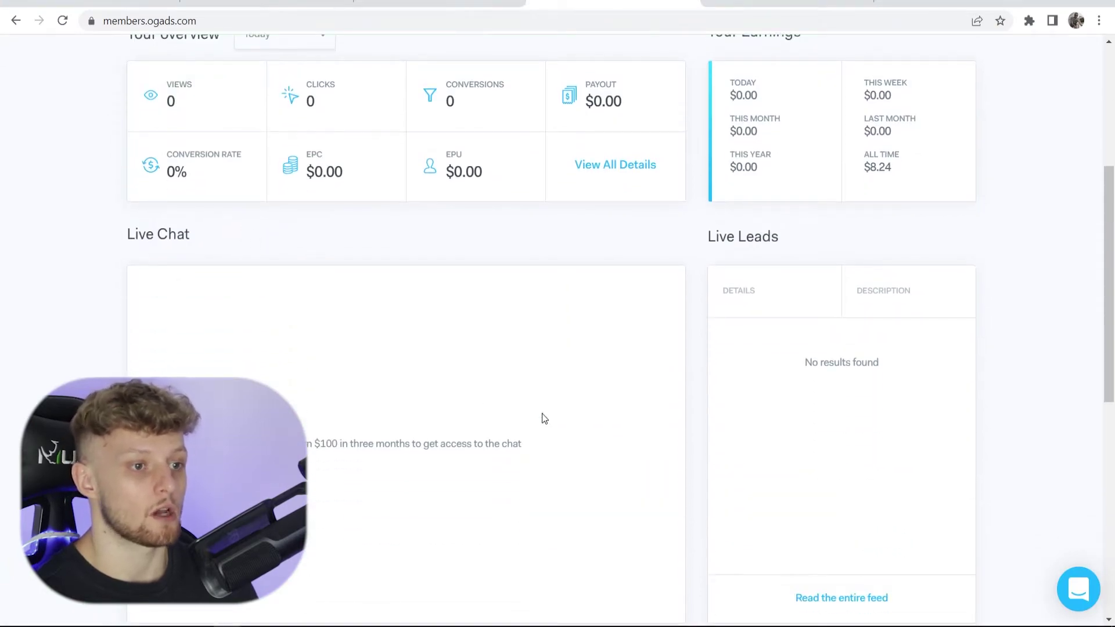
pyautogui.scroll(5, 794, 406)
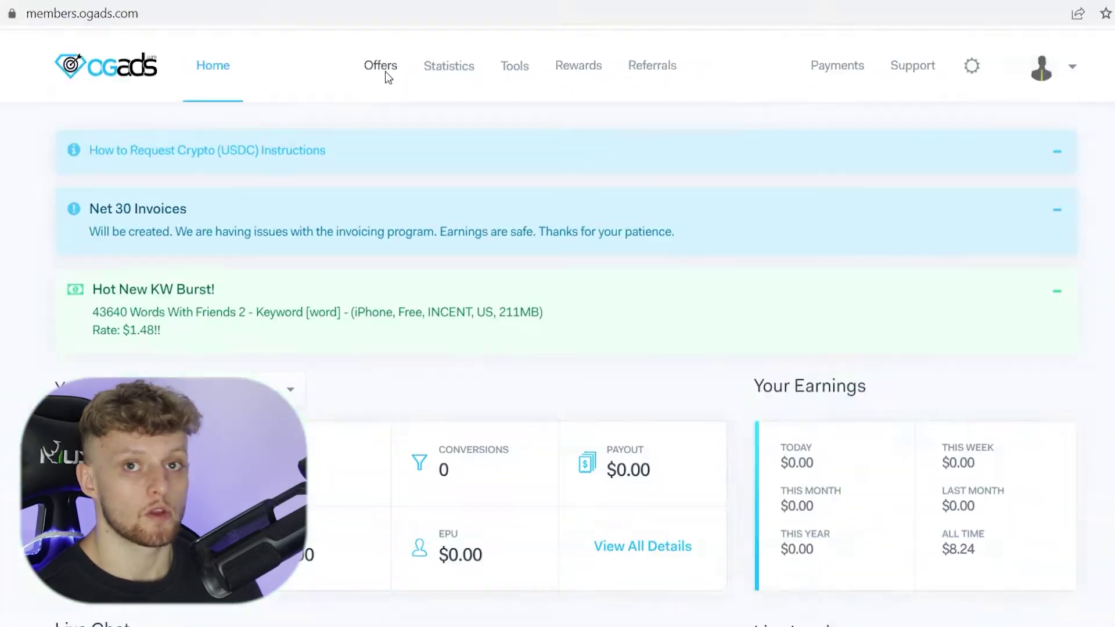
# Show the All Offers list and expand its category and country filters.
pyautogui.click(294, 89)
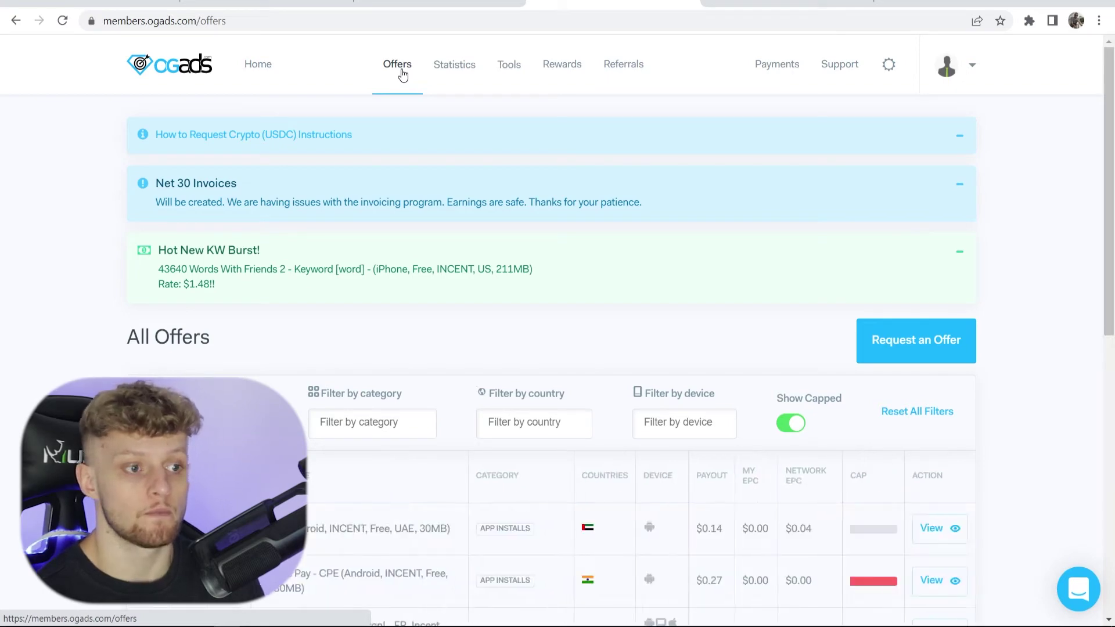
pyautogui.scroll(-5, 285, 113)
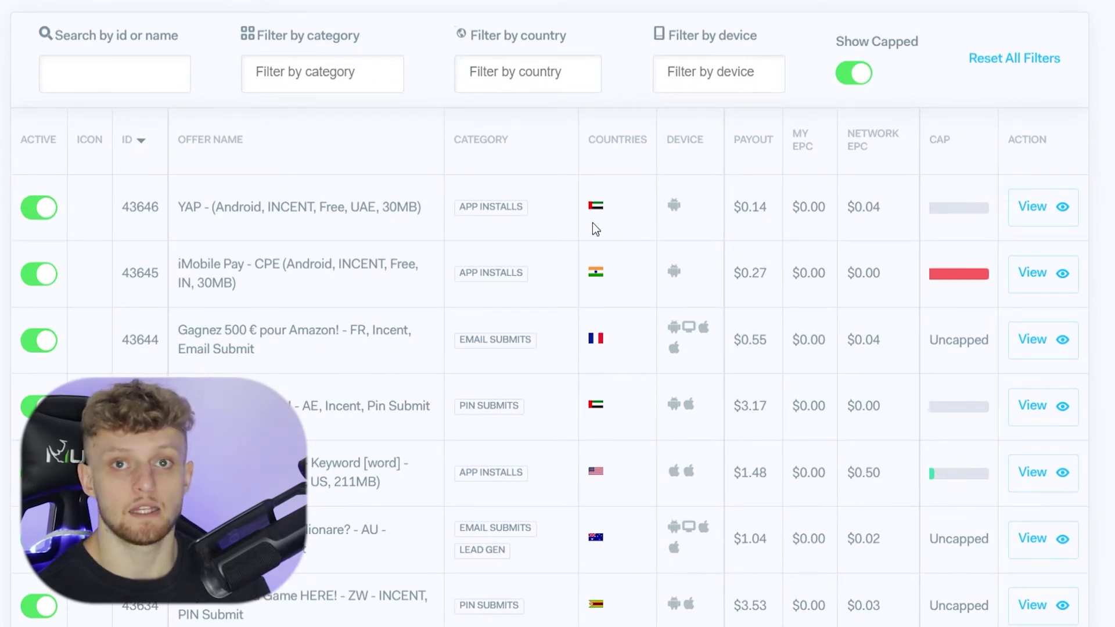
pyautogui.click(360, 76)
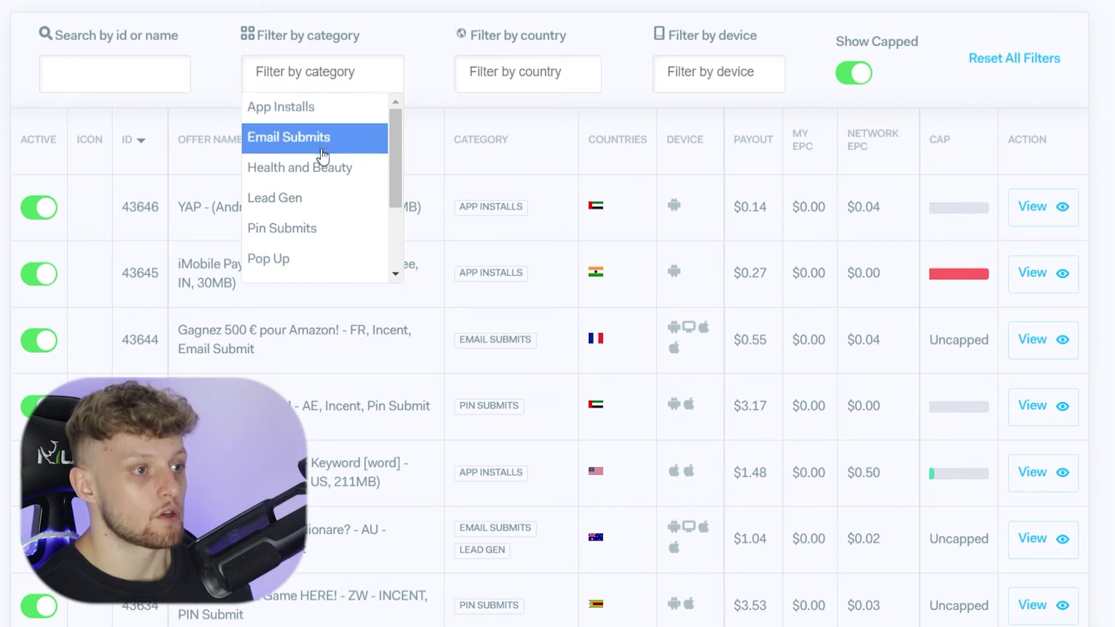
pyautogui.click(510, 70)
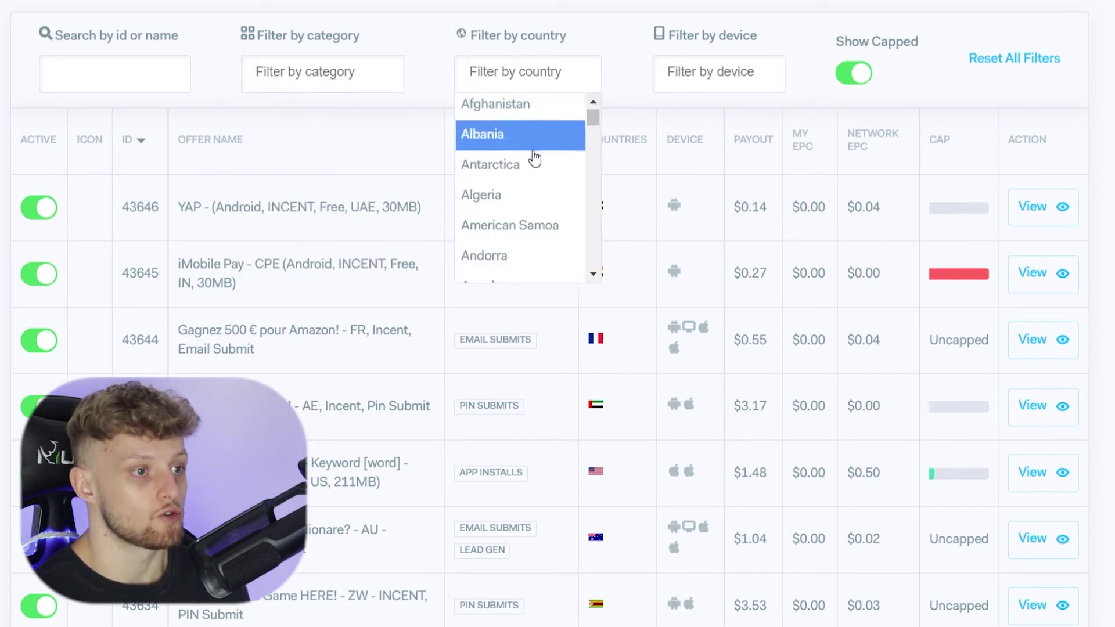
pyautogui.scroll(-3, 526, 128)
pyautogui.scroll(1, 524, 110)
# Filter the All Offers list to United States offers only.
pyautogui.write('us')
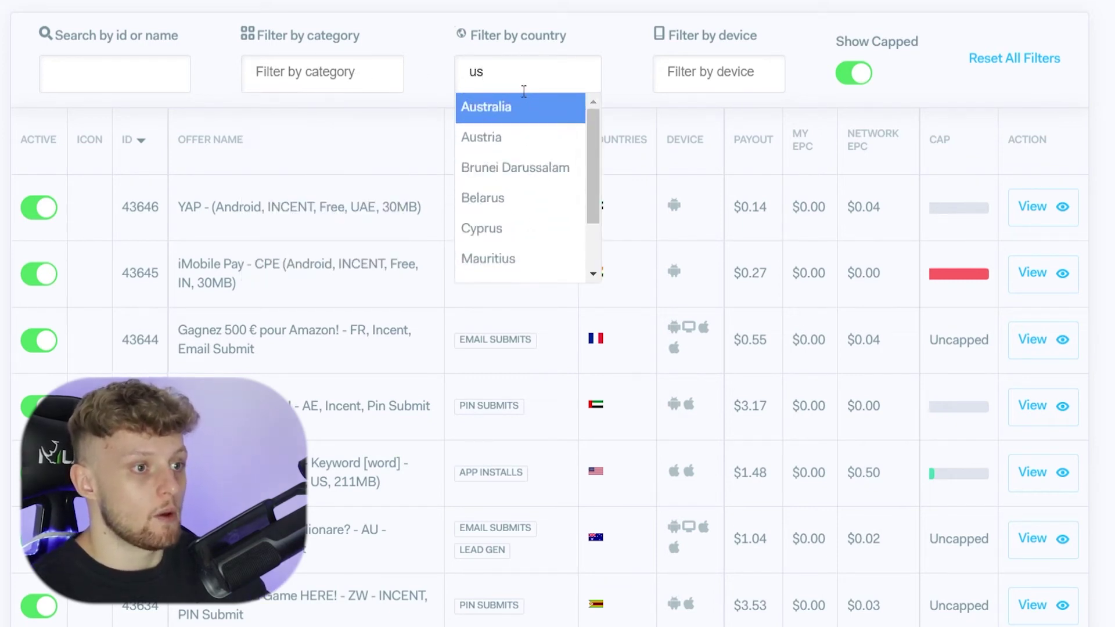
pyautogui.scroll(-5, 524, 105)
pyautogui.click(522, 107)
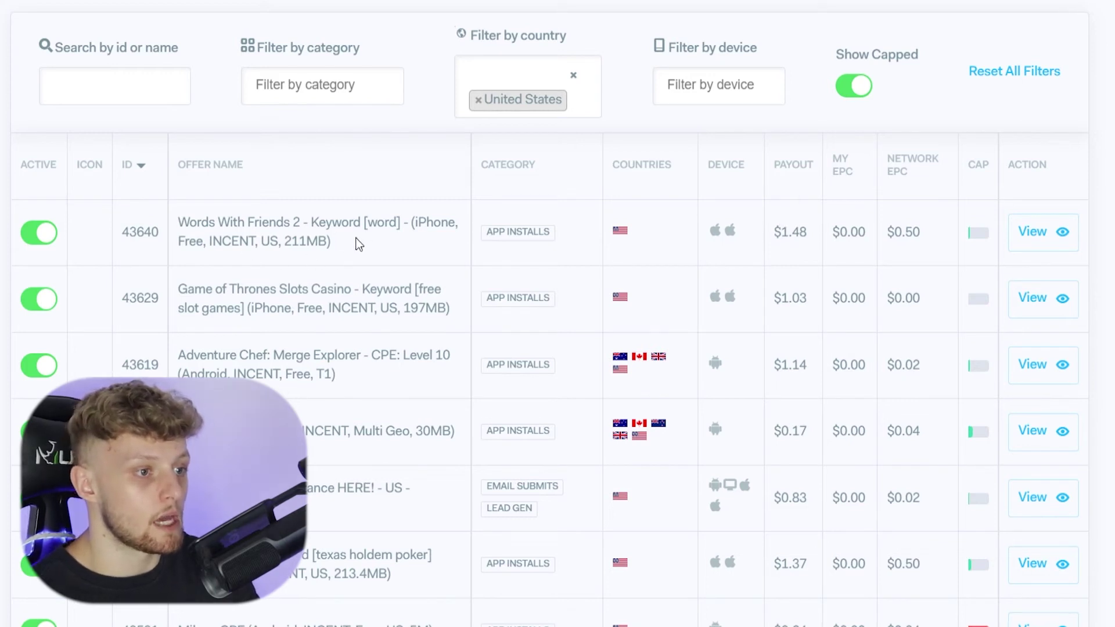
# Point out the top offer, Words With Friends 2, and its $1.48 payout.
pyautogui.tripleClick(203, 223)
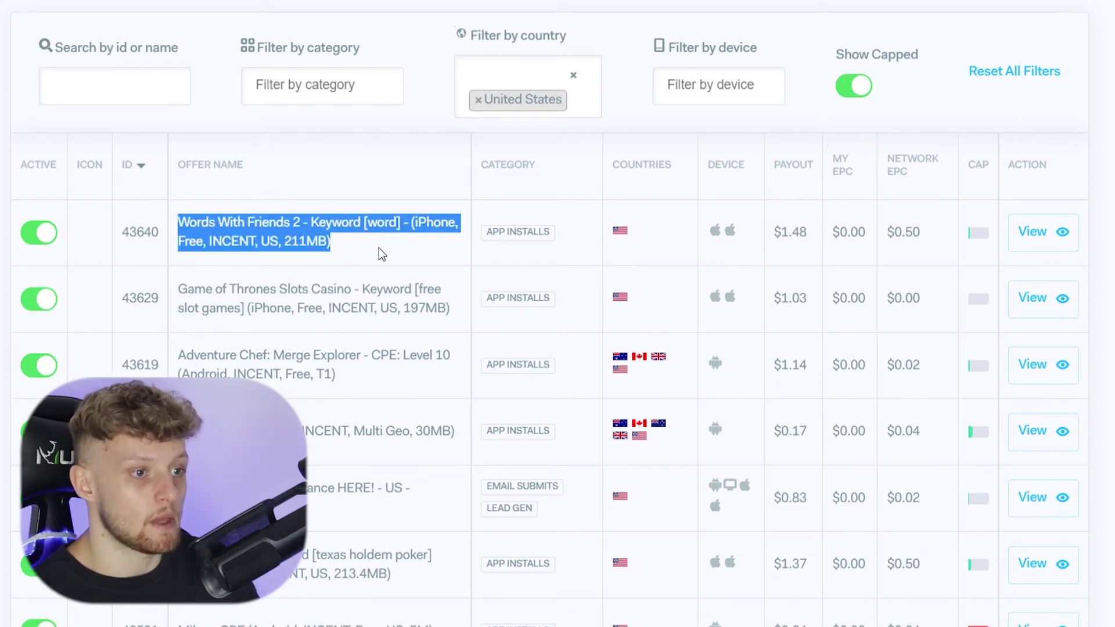
pyautogui.click(755, 237)
pyautogui.moveTo(766, 232); pyautogui.dragTo(811, 232)
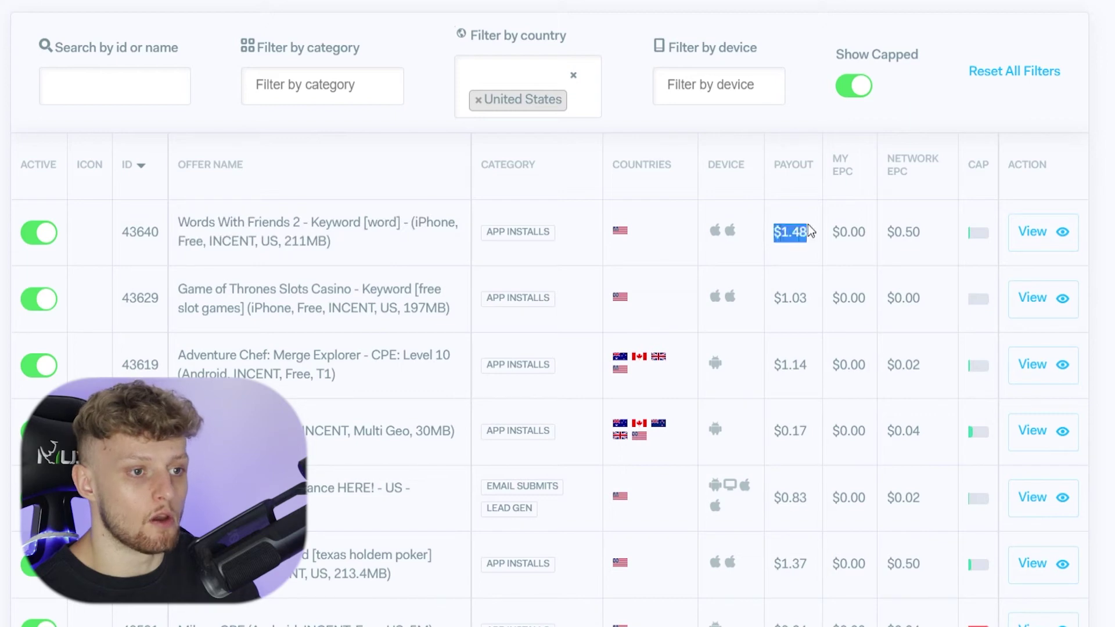
pyautogui.click(786, 268)
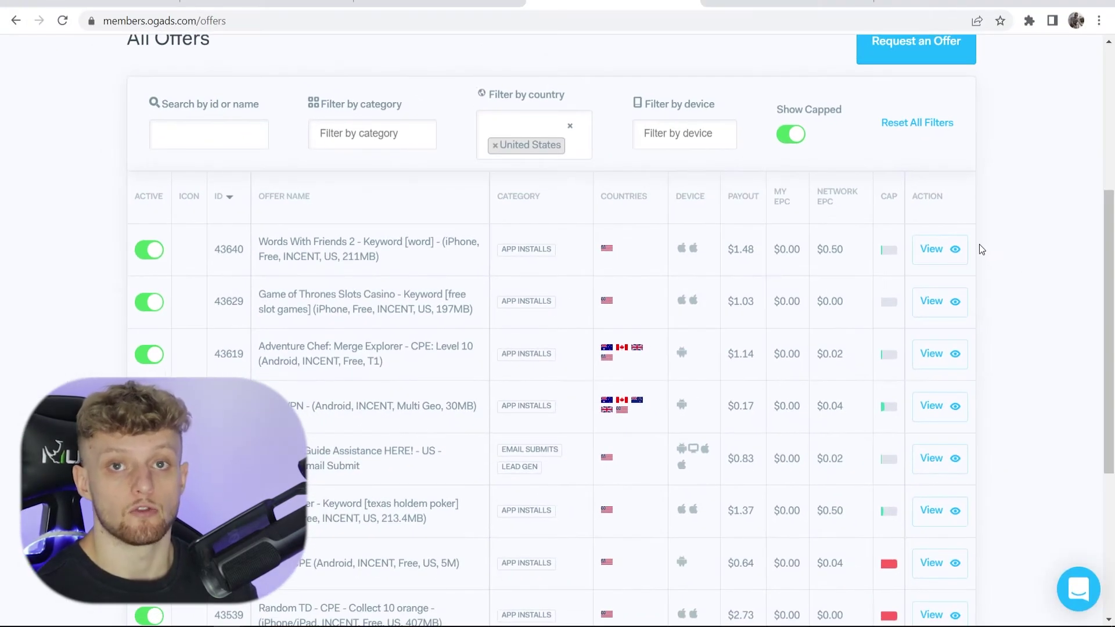
pyautogui.scroll(5, 978, 249)
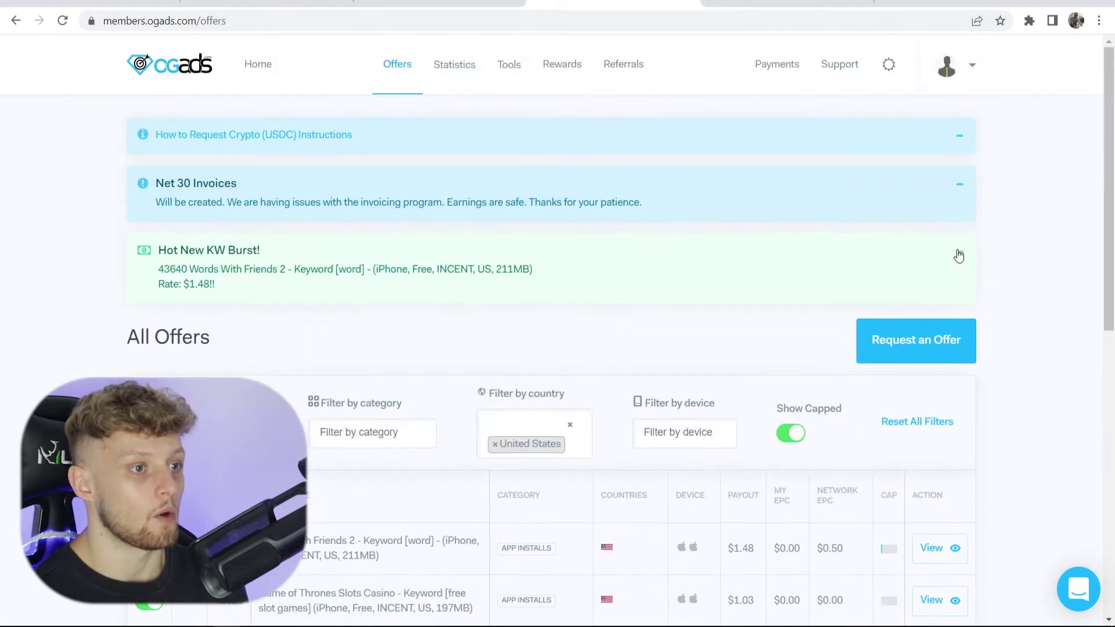
# Go to Tools > Content Lockers to list the existing lockers.
pyautogui.moveTo(517, 87)
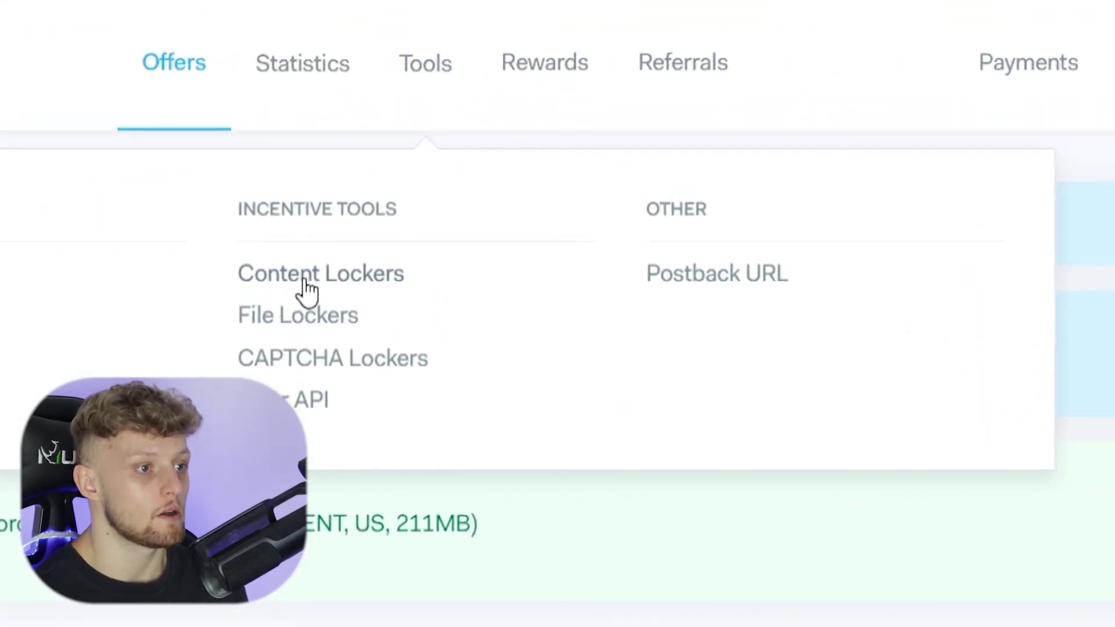
pyautogui.click(283, 280)
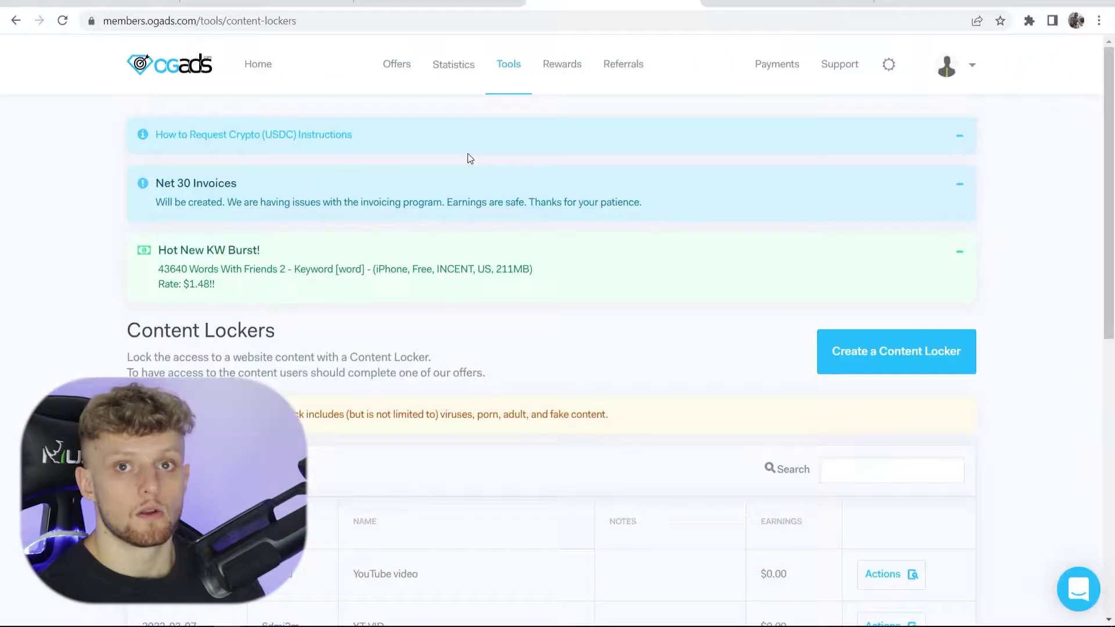
# Start a new content locker and review its Basic options down to the Redirect URL field.
pyautogui.click(901, 353)
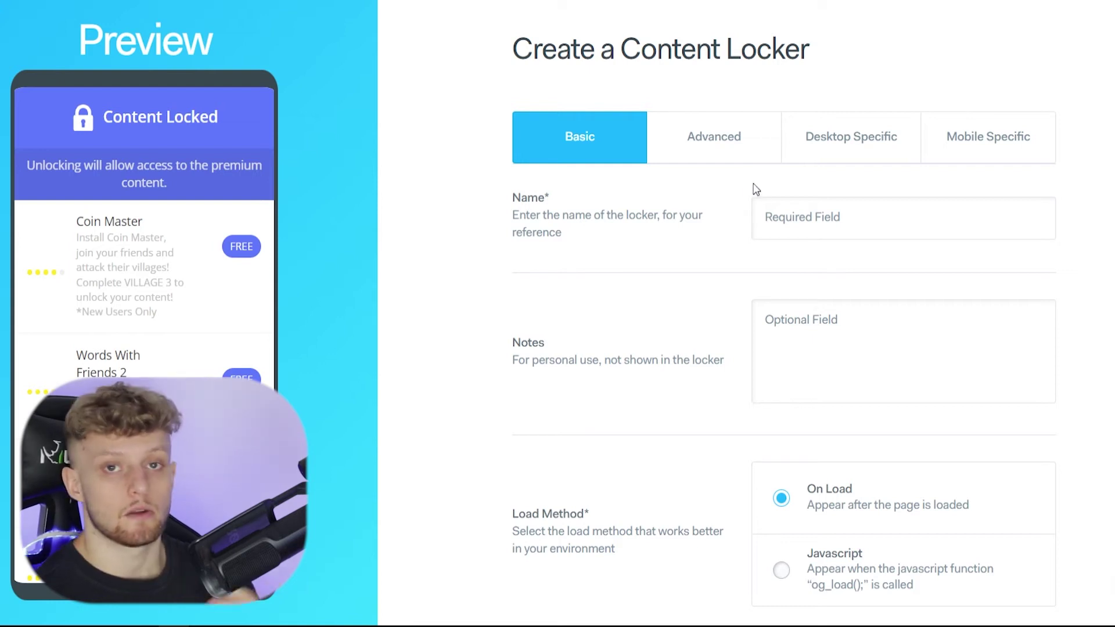
pyautogui.scroll(-2, 732, 190)
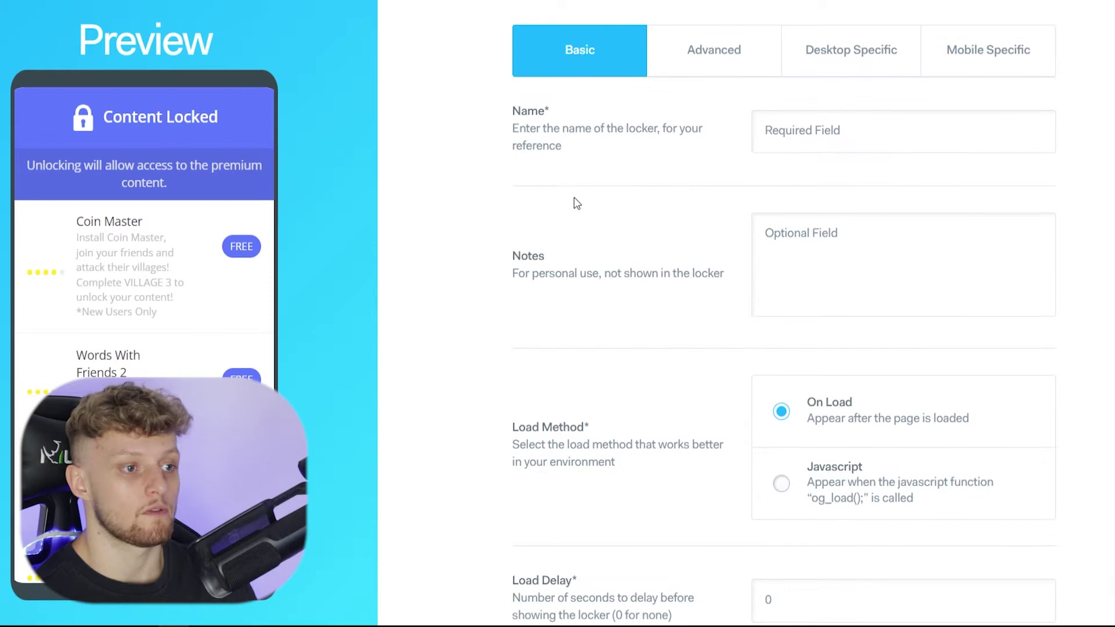
pyautogui.moveTo(514, 256); pyautogui.dragTo(570, 236)
pyautogui.scroll(-5, 570, 237)
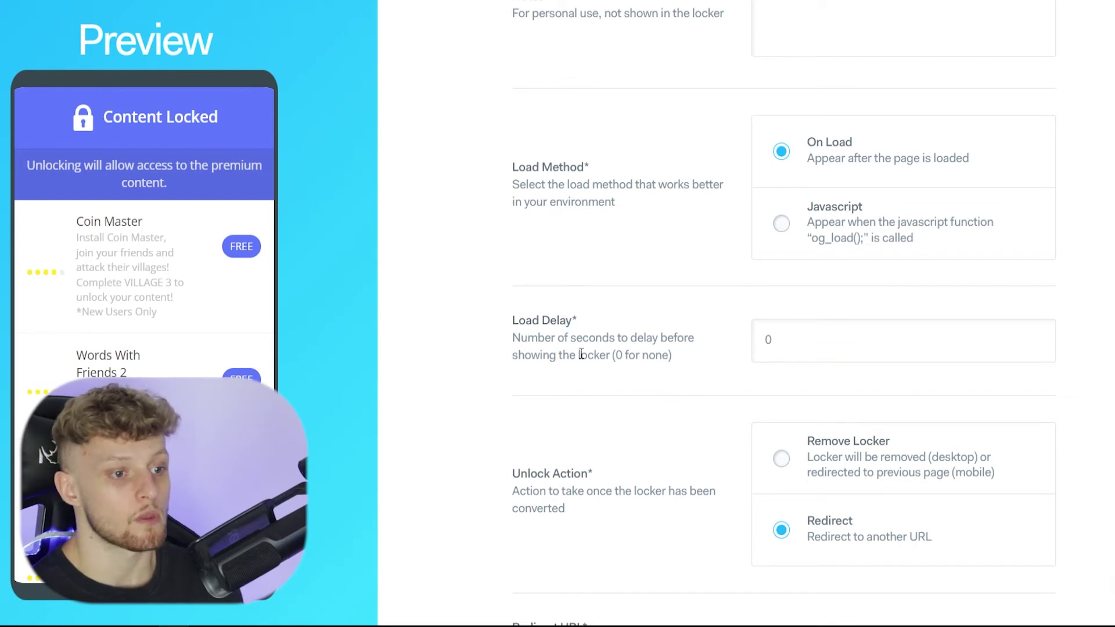
pyautogui.scroll(-2, 598, 331)
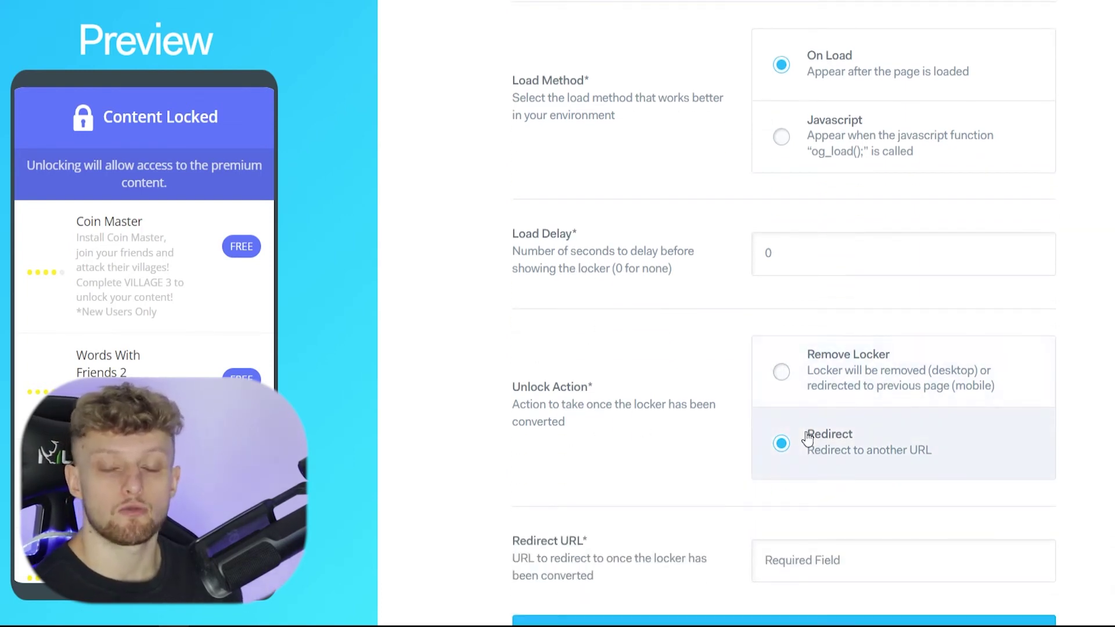
pyautogui.scroll(-2, 807, 439)
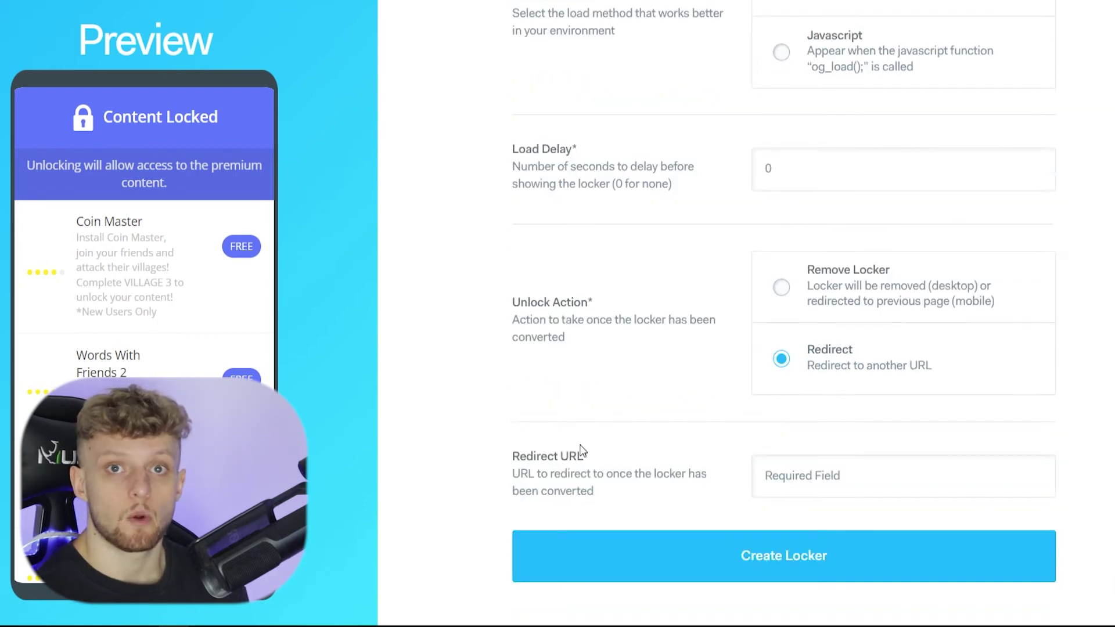
pyautogui.moveTo(510, 453); pyautogui.dragTo(689, 477)
pyautogui.click(690, 477)
# Review the Advanced settings, noting the Conversions Required option.
pyautogui.scroll(10, 731, 348)
pyautogui.click(713, 150)
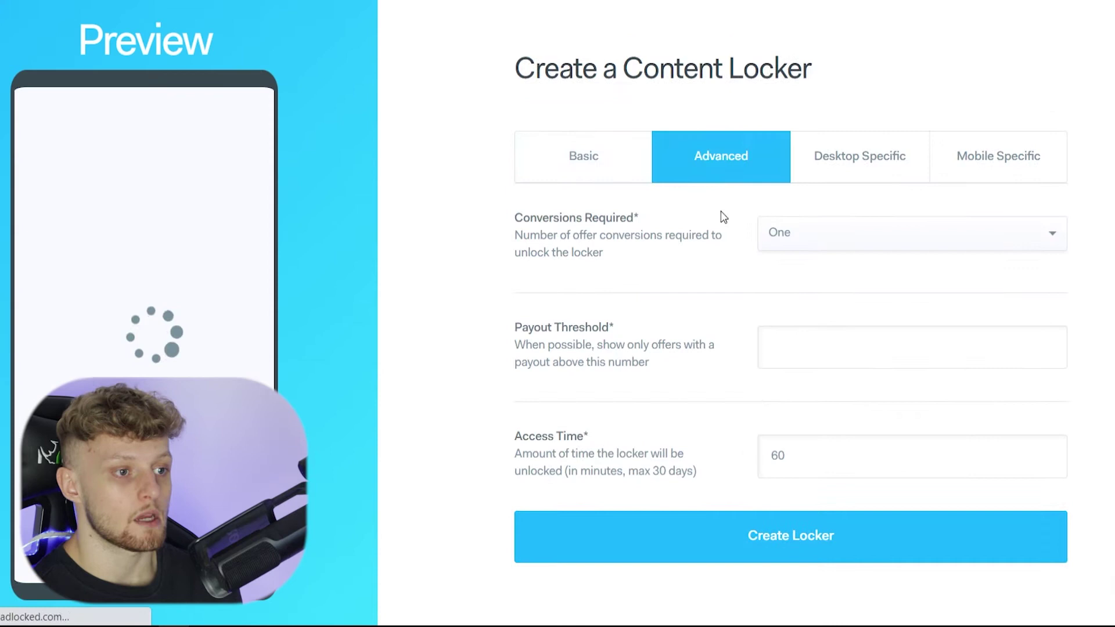
pyautogui.moveTo(542, 226); pyautogui.dragTo(662, 219)
pyautogui.click(663, 219)
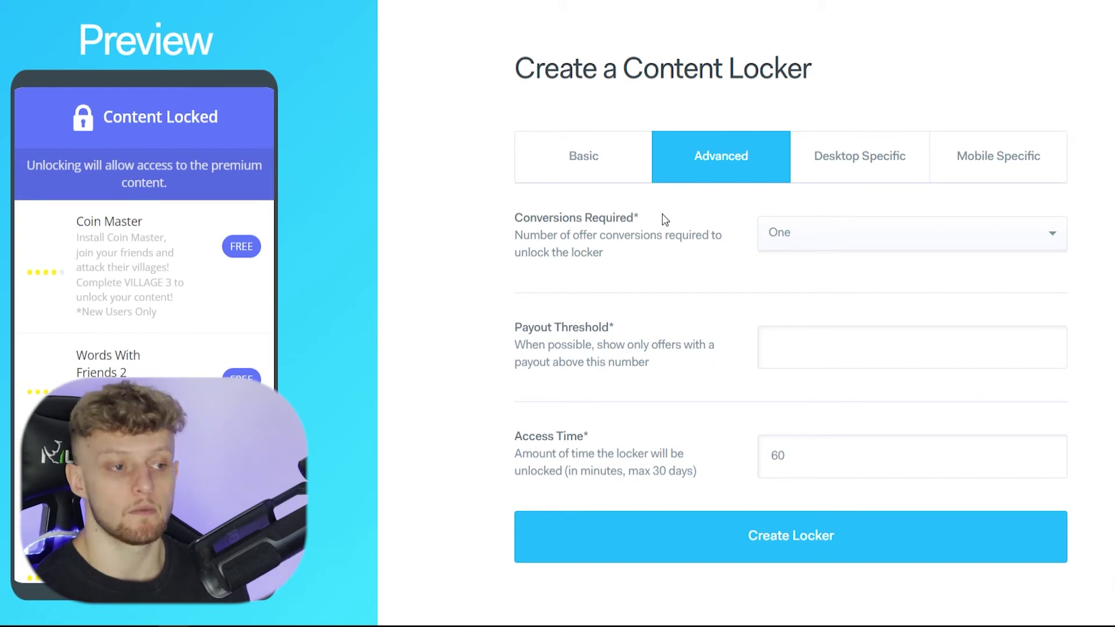
# Look through the Desktop Specific settings, then bring up the Mobile Specific tab.
pyautogui.click(859, 156)
pyautogui.scroll(-1, 691, 288)
pyautogui.scroll(-1, 607, 277)
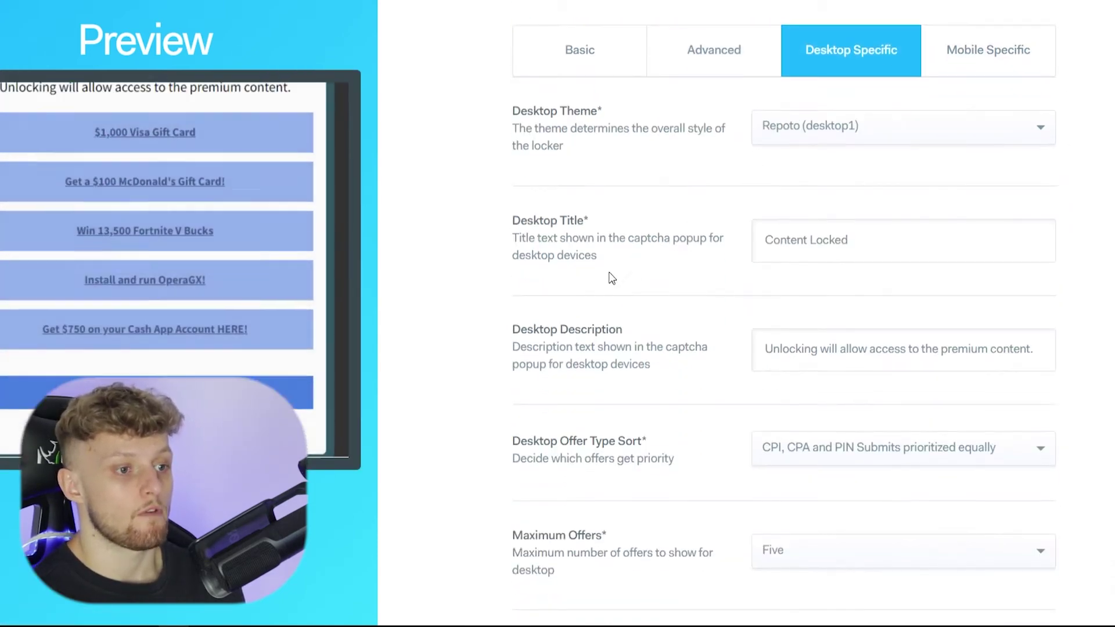
pyautogui.scroll(-2, 915, 385)
pyautogui.scroll(2, 853, 225)
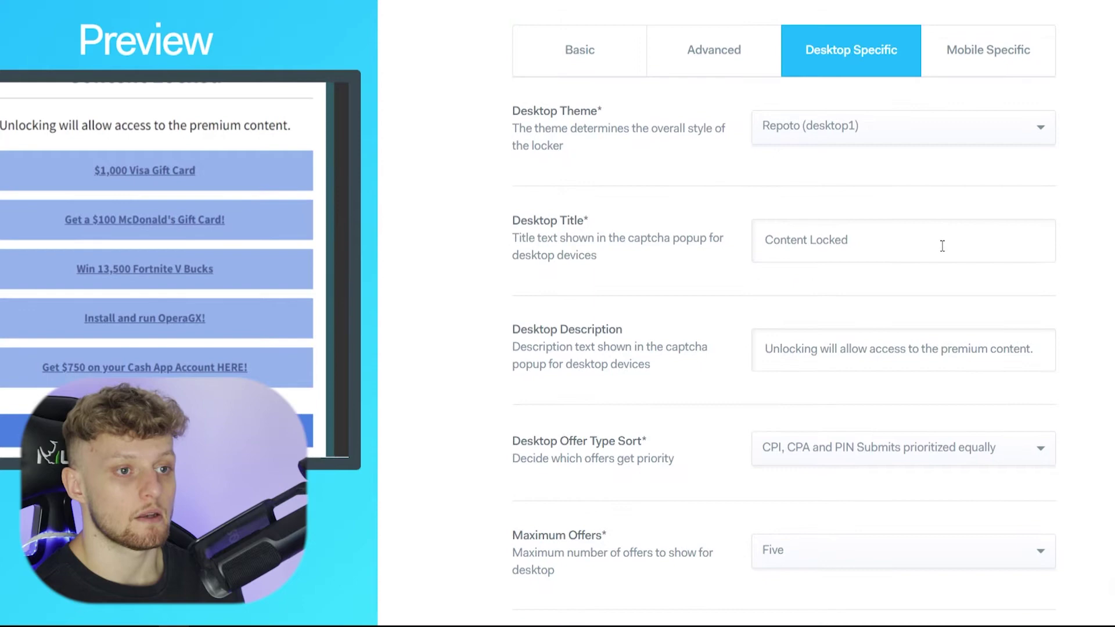
pyautogui.click(939, 64)
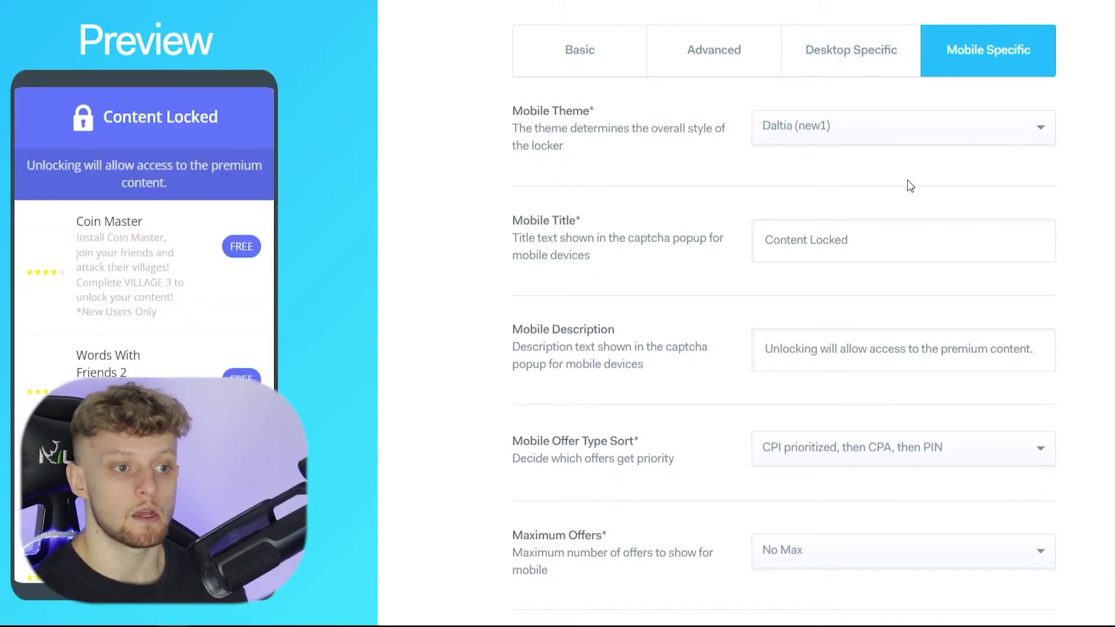
# Check the Mobile Offer Type Sort choices, leaving CPI-first sorting in place.
pyautogui.scroll(-3, 660, 297)
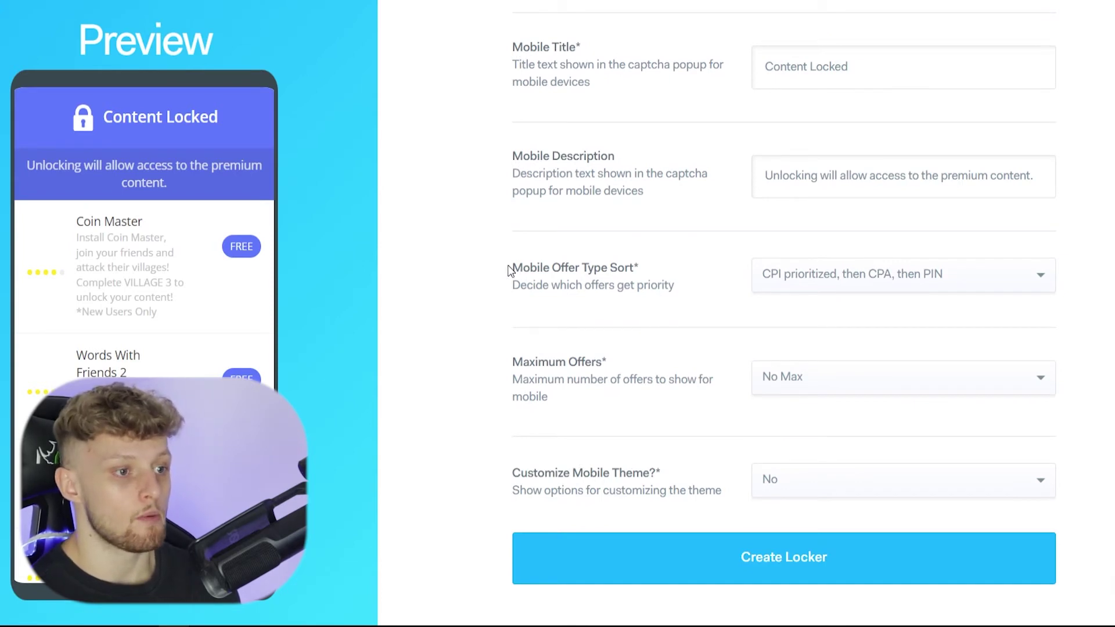
pyautogui.moveTo(511, 268); pyautogui.dragTo(637, 267)
pyautogui.click(653, 268)
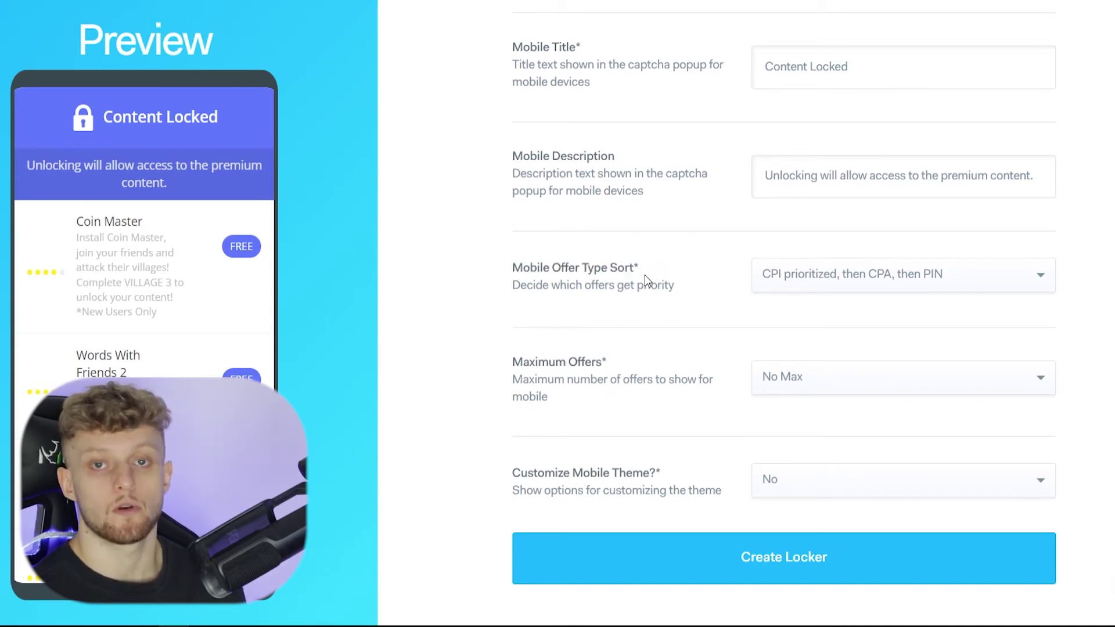
pyautogui.click(947, 278)
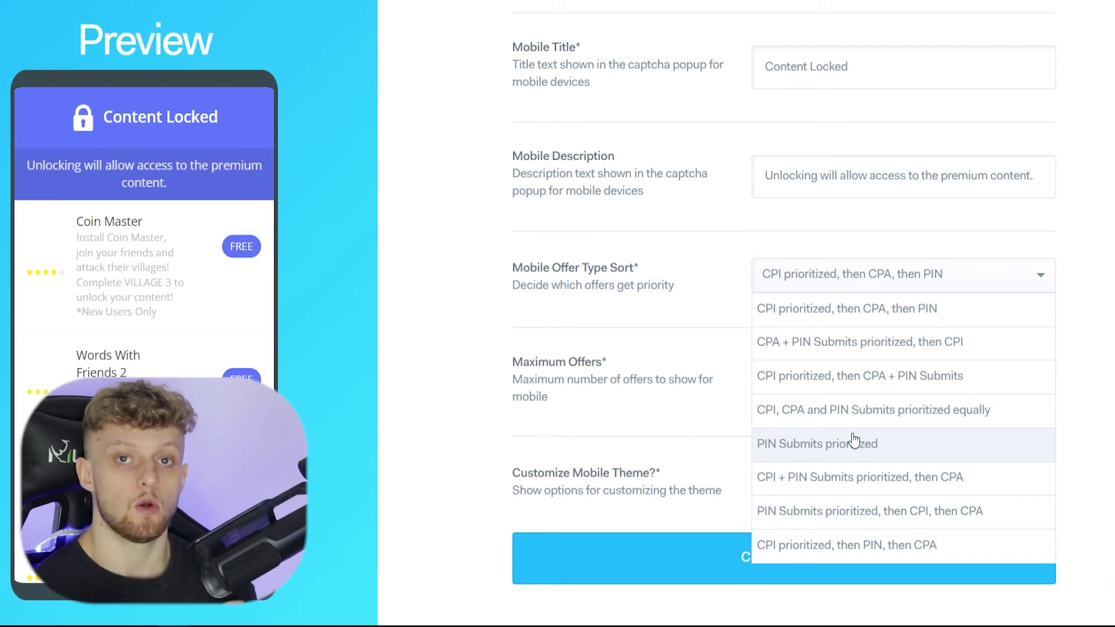
# Keep the Daltia (new1) mobile theme and create the locker.
pyautogui.scroll(3, 557, 200)
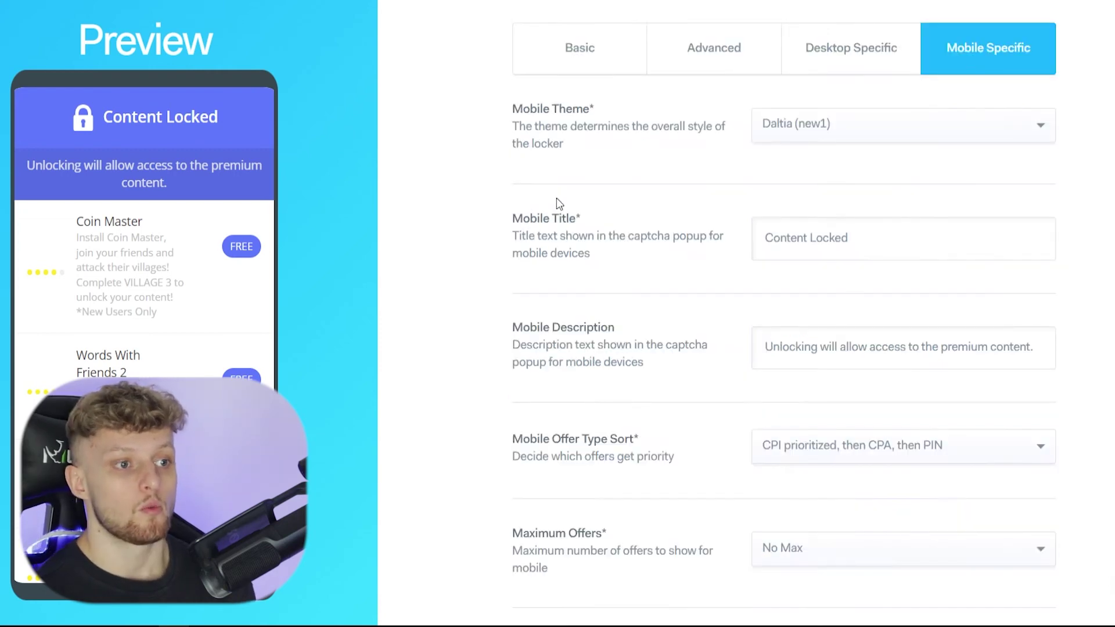
pyautogui.click(838, 129)
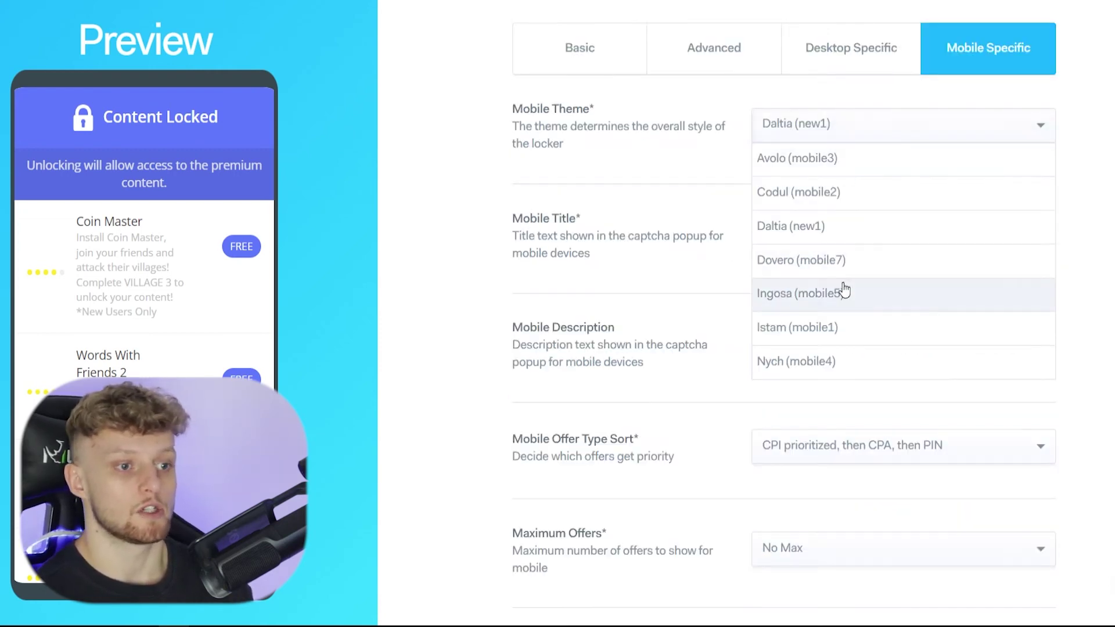
pyautogui.click(446, 108)
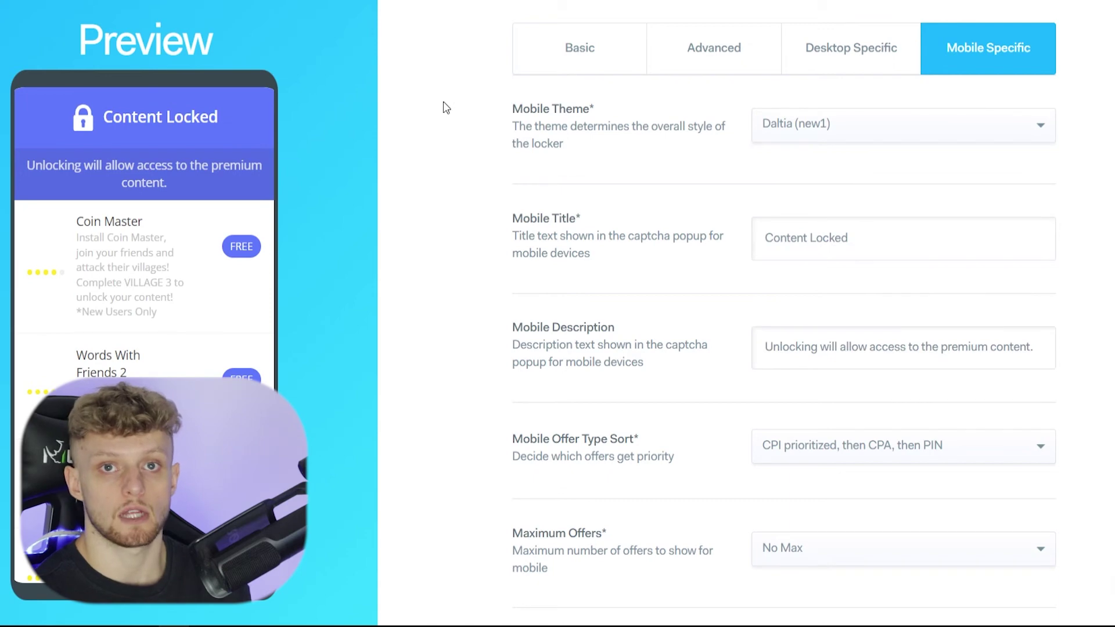
pyautogui.scroll(-3, 436, 109)
pyautogui.click(819, 555)
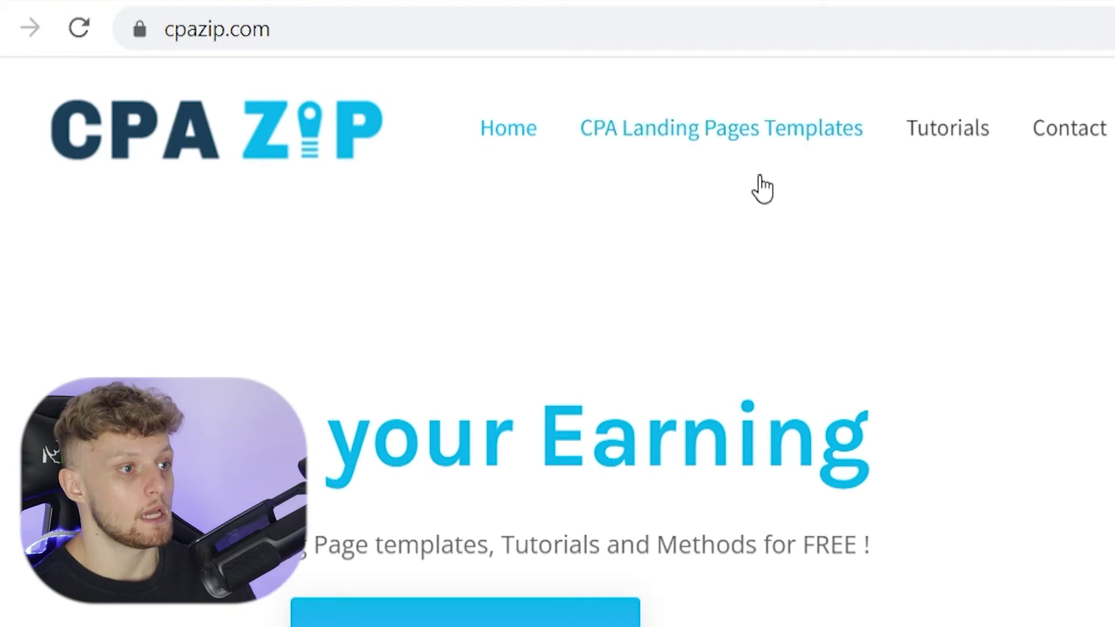
# Open CPAZip's CPA Landing Pages Templates page, listing templates like LogiCard and PayZip.
pyautogui.click(650, 126)
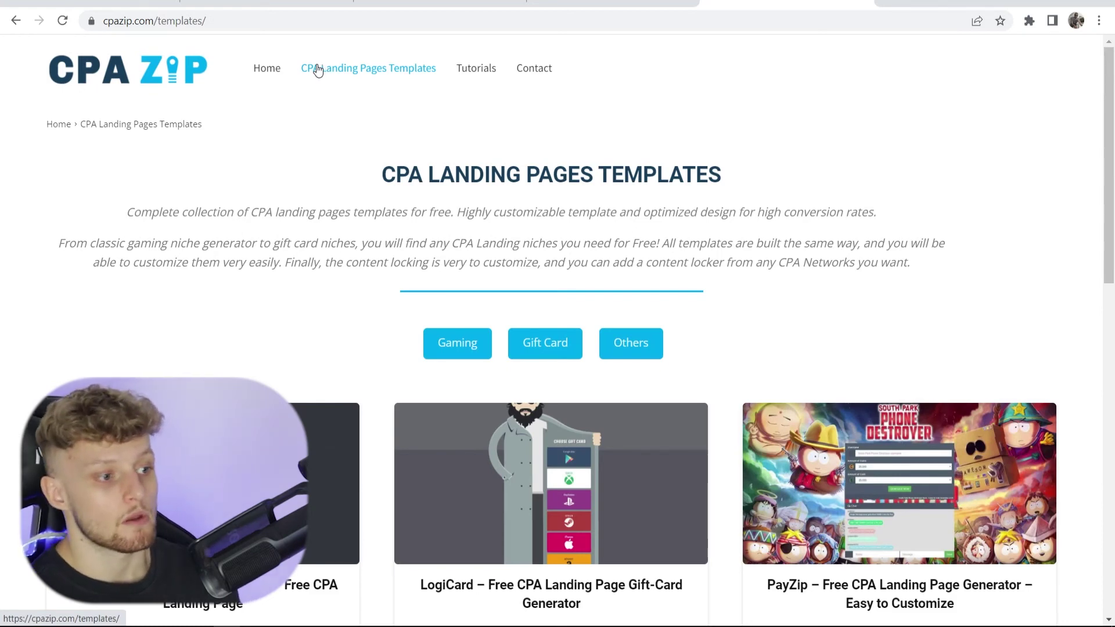
# Find the SimNoLock template card and download its zip with DOWNLOAD NOW.
pyautogui.scroll(-3, 174, 116)
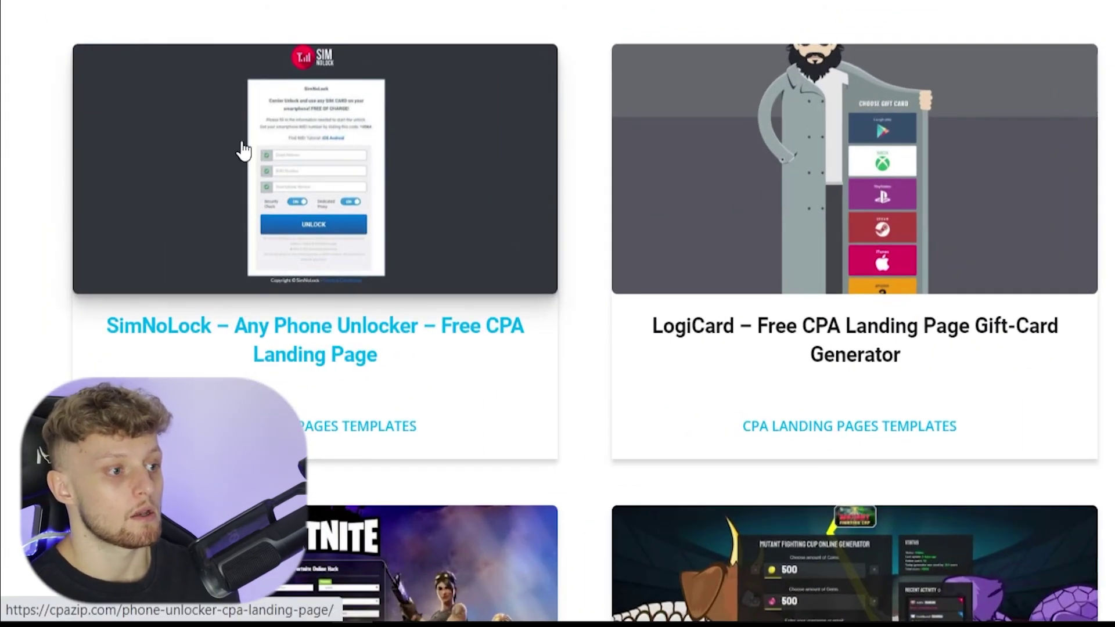
pyautogui.click(342, 140)
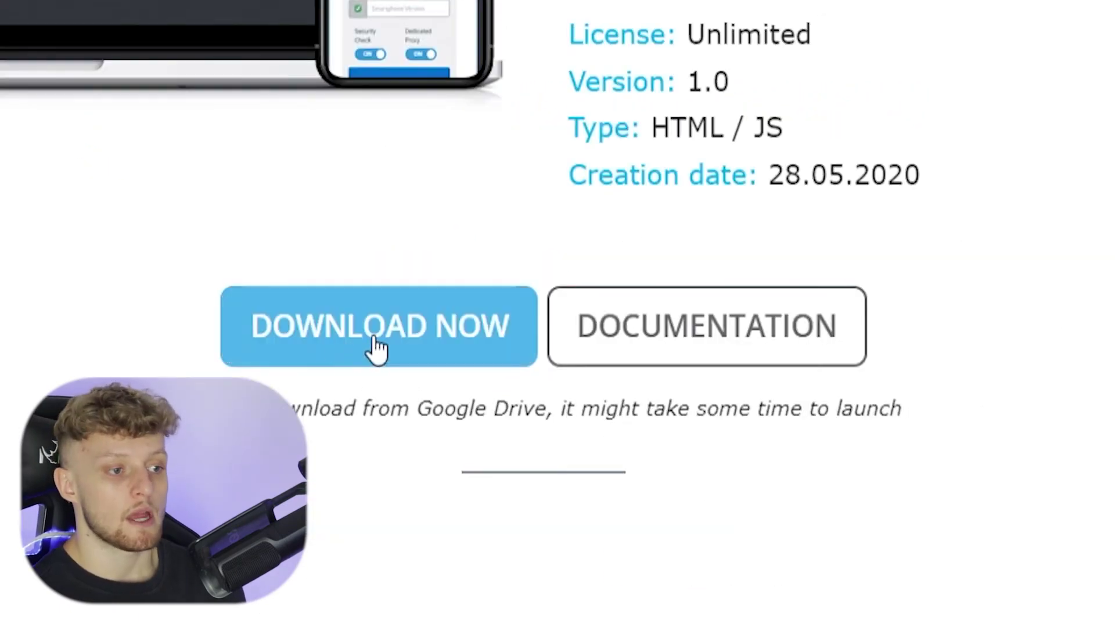
pyautogui.click(379, 347)
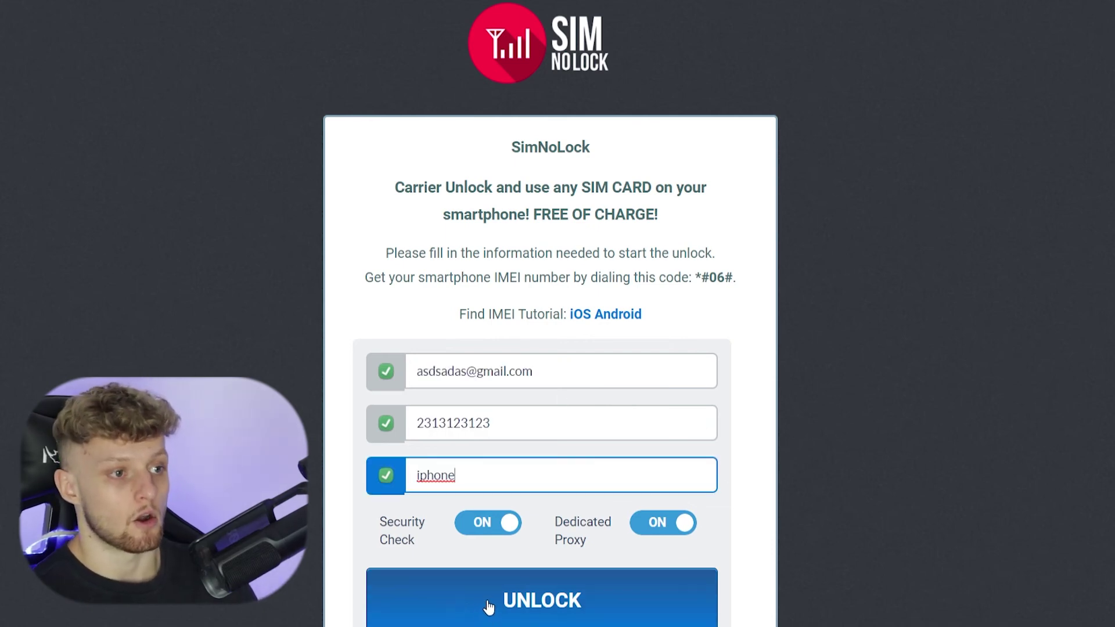
# Start the local SimNoLock page's unlock flow with its UNLOCK button.
pyautogui.click(488, 606)
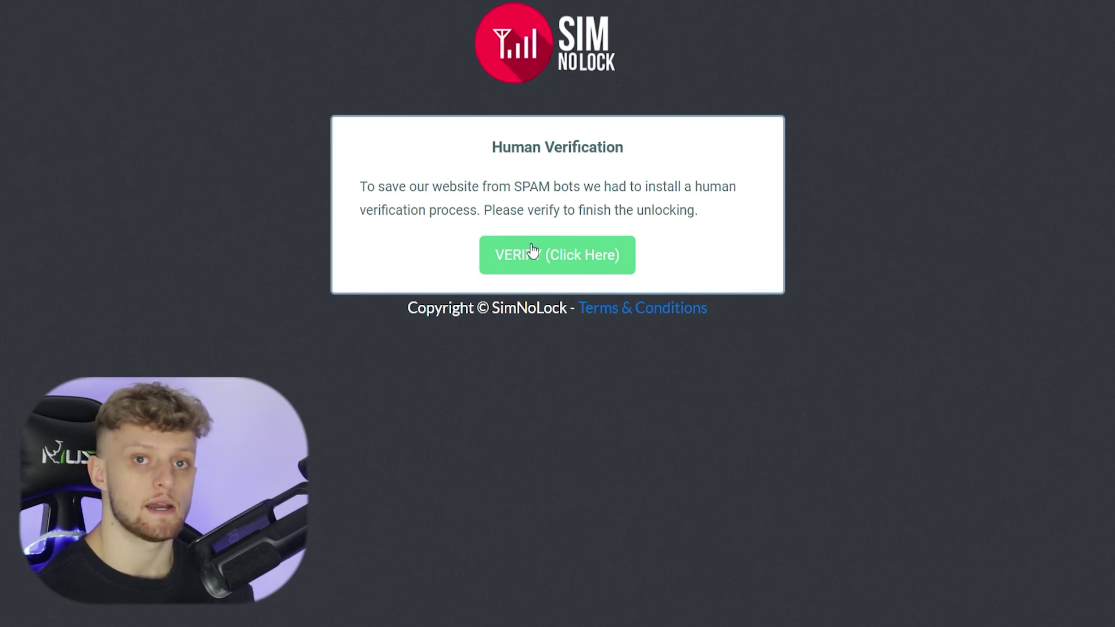
pyautogui.click(533, 251)
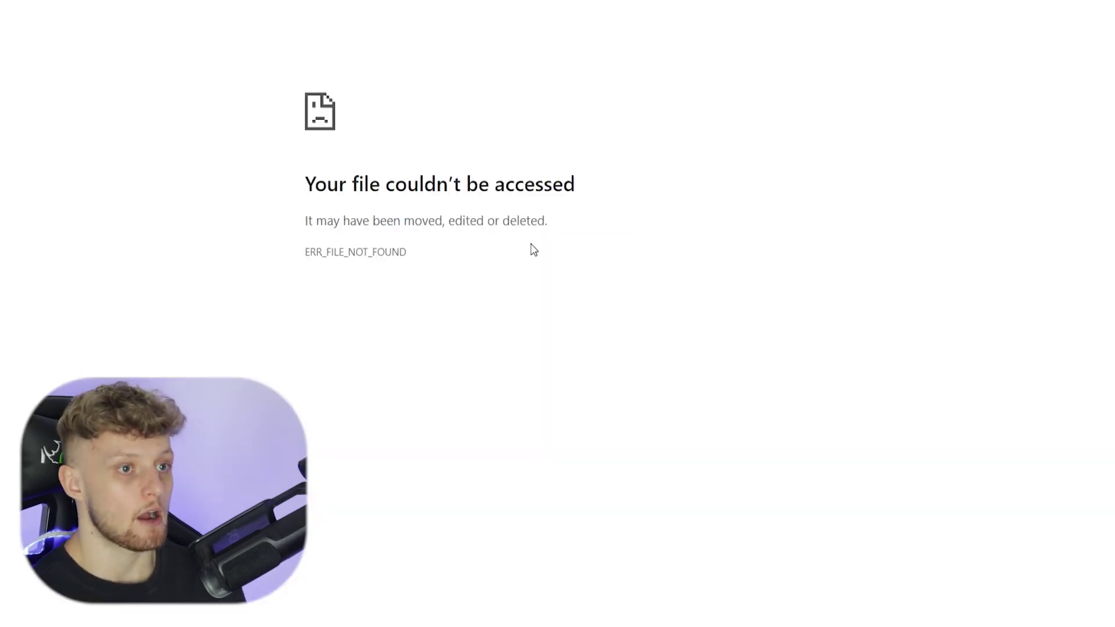